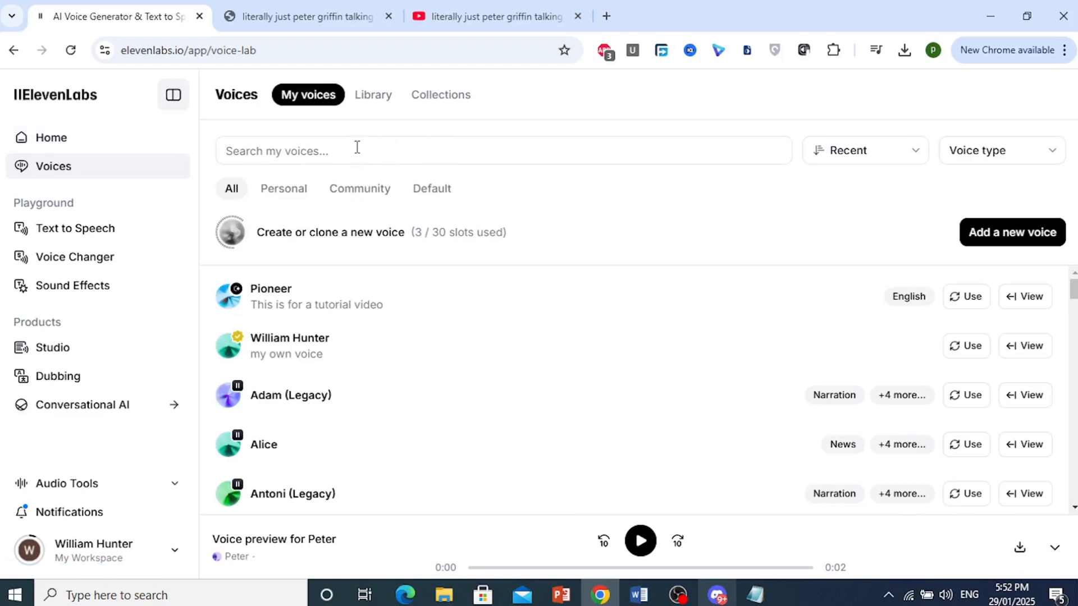
# - Search for "peter griffin" in the saved voices and in the voice library, and browse the library results
pyautogui.click(356, 151)
pyautogui.write('peter griffin')
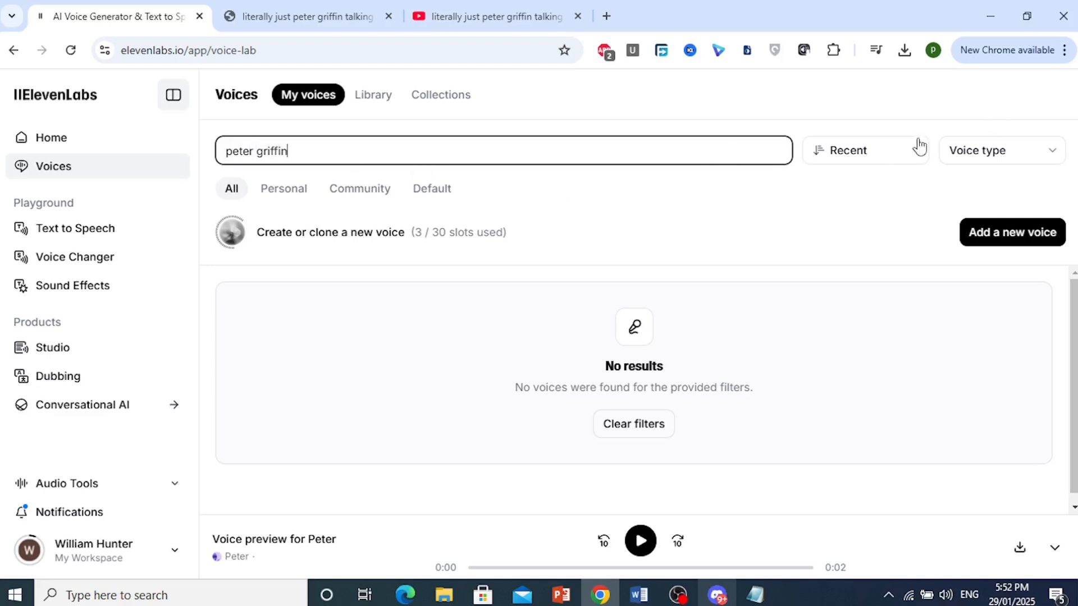
pyautogui.click(251, 99)
pyautogui.click(362, 101)
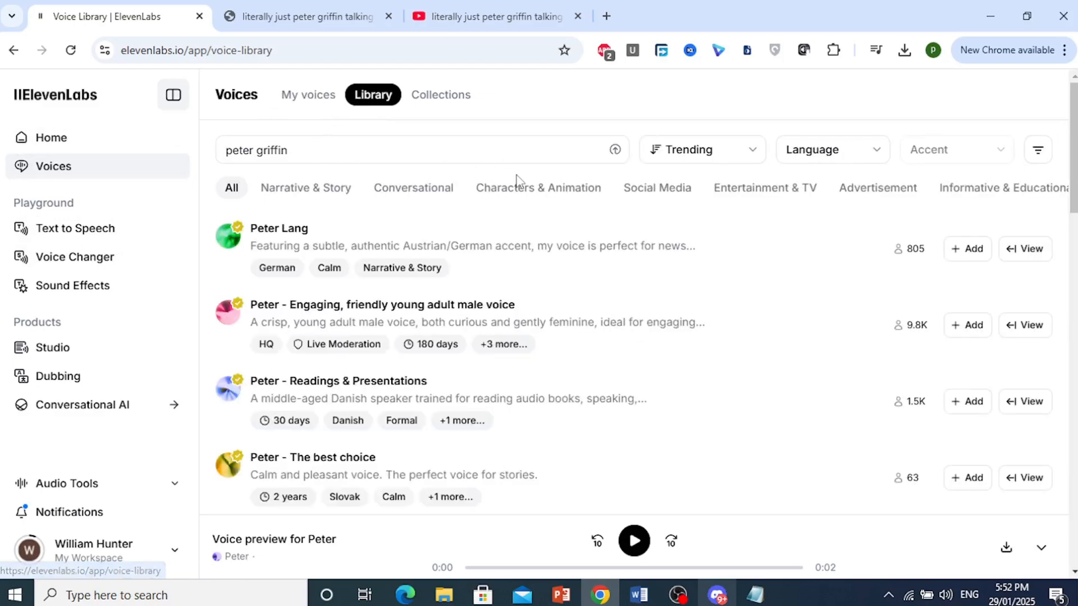
pyautogui.scroll(-5, 442, 283)
pyautogui.scroll(-8, 444, 285)
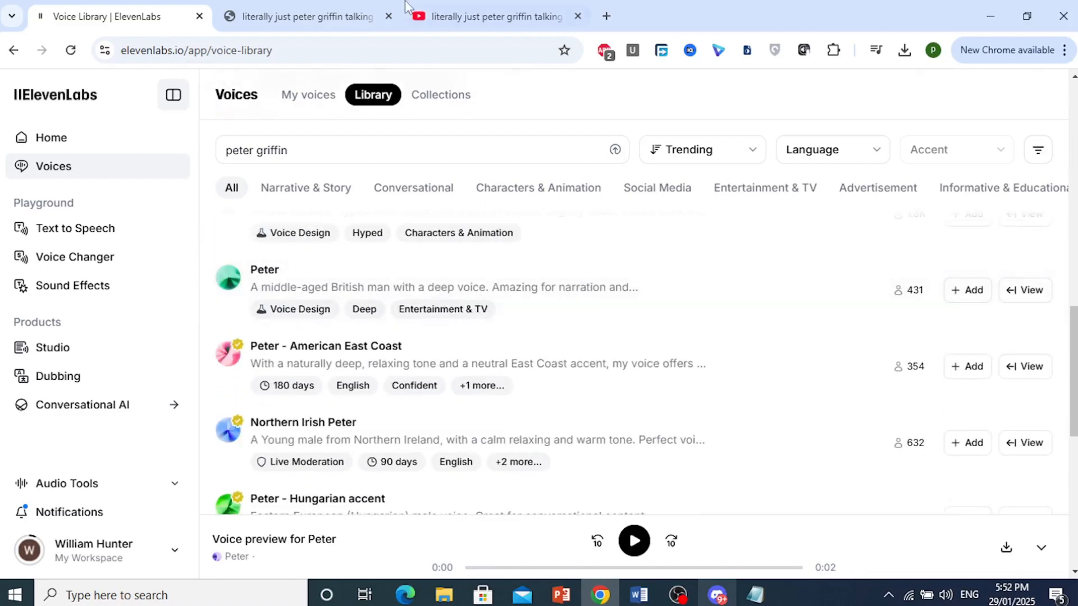
# - Review the YouTube video of Peter Griffin talking and its downloaded audio file, and return to ElevenLabs
pyautogui.click(478, 6)
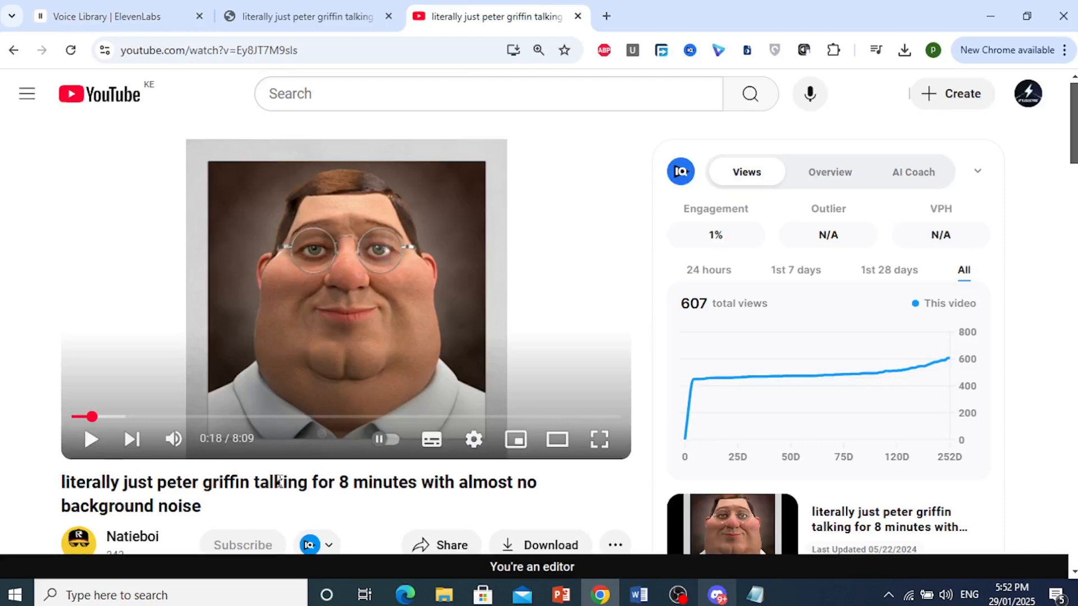
pyautogui.scroll(-3, 331, 476)
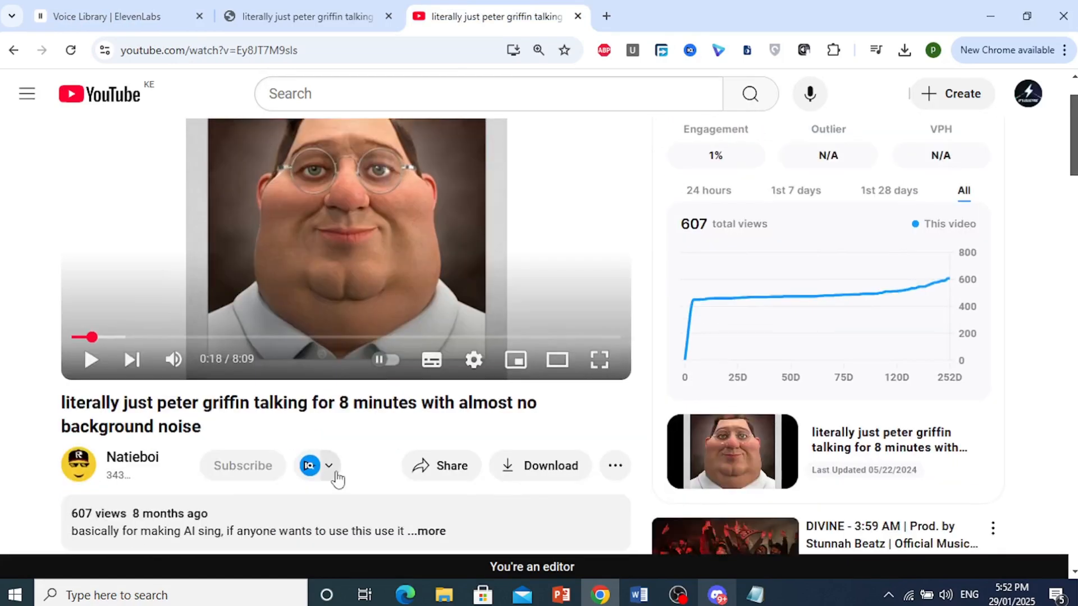
pyautogui.scroll(3, 230, 281)
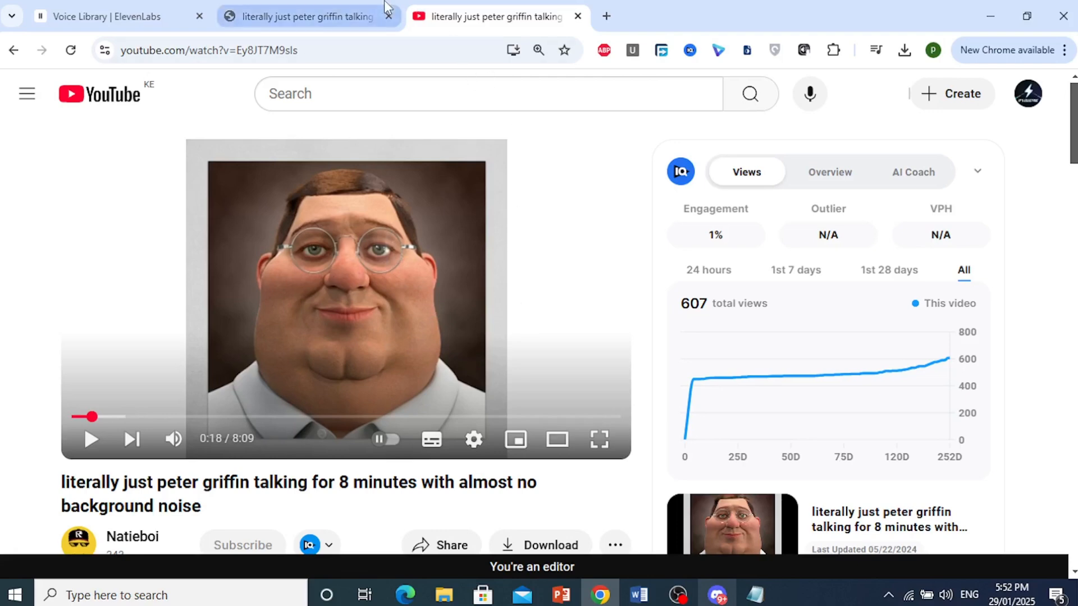
pyautogui.click(349, 9)
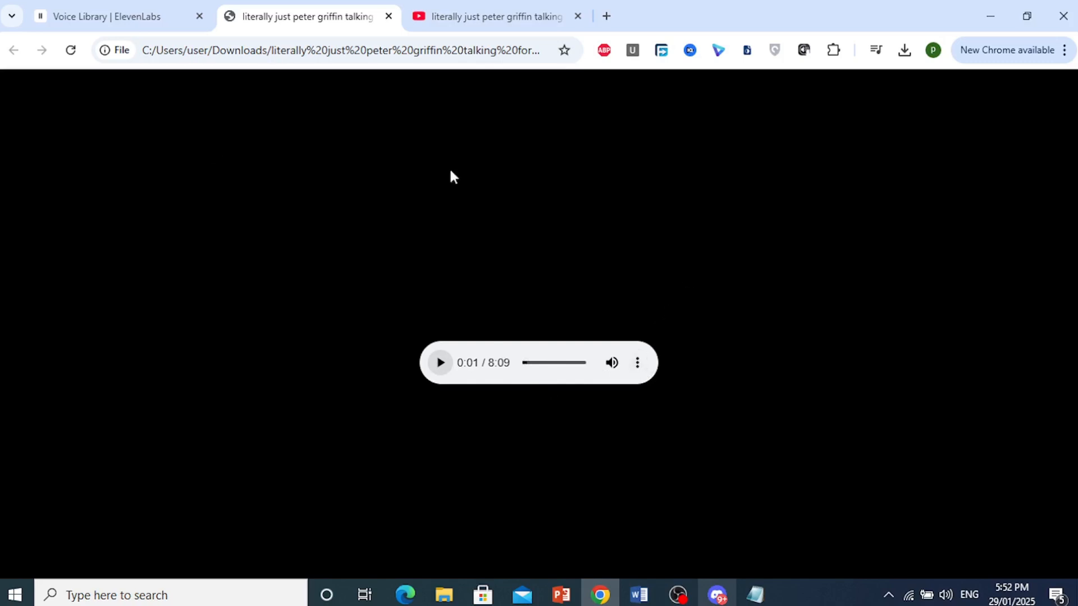
pyautogui.click(191, 8)
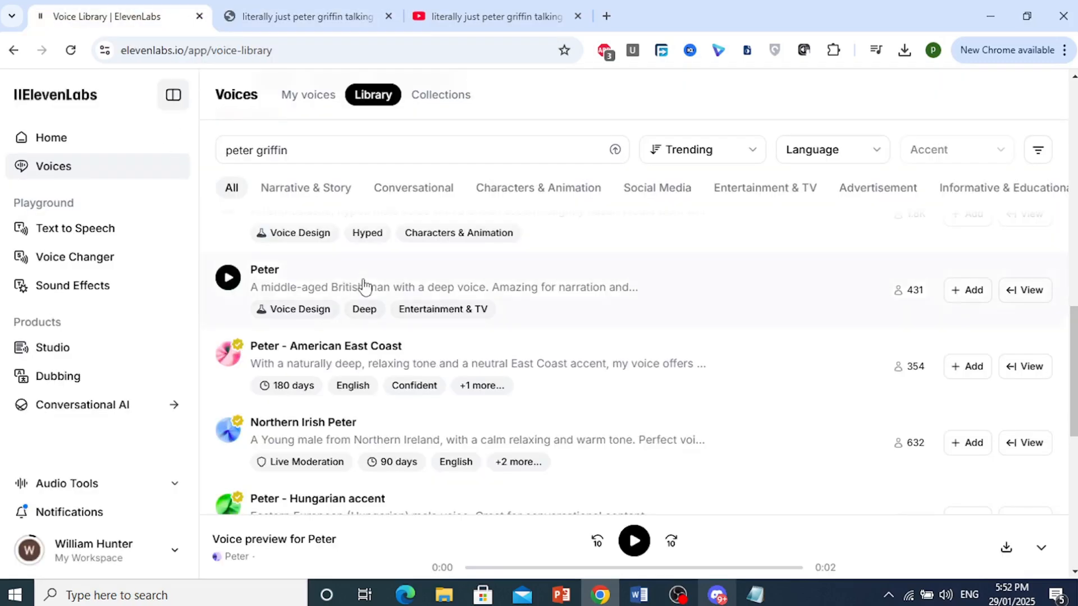
# - Start adding a new voice to the personal voices as an Instant Voice Clone
pyautogui.click(53, 174)
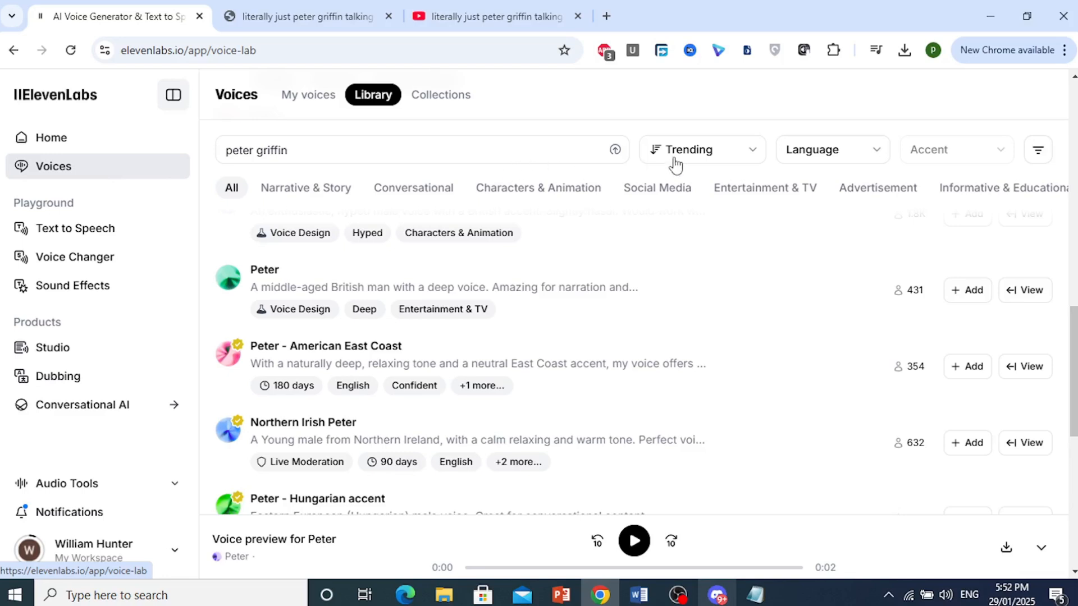
pyautogui.click(65, 144)
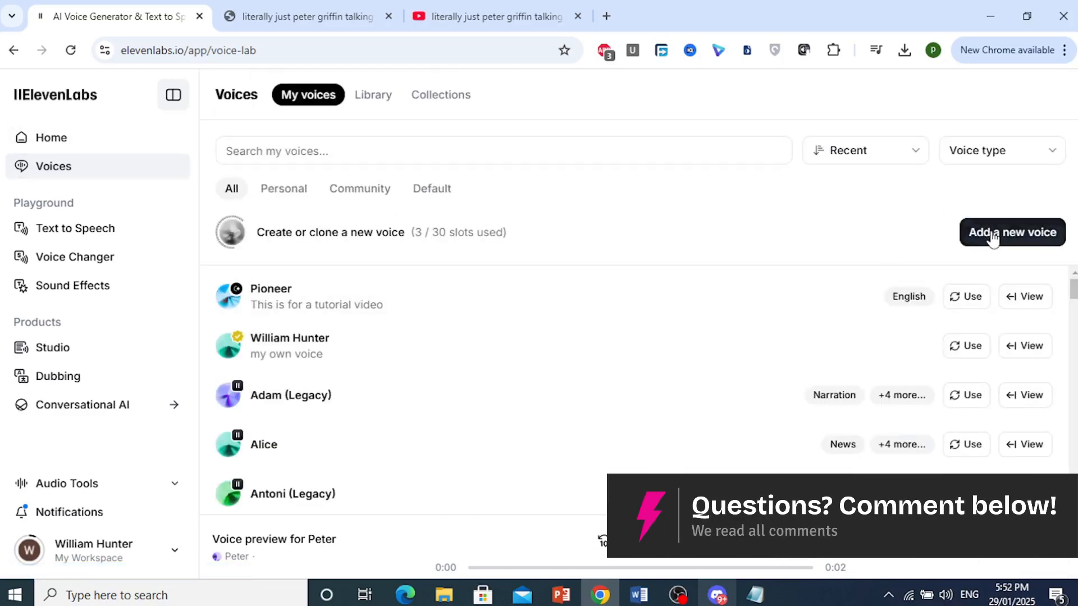
pyautogui.click(996, 238)
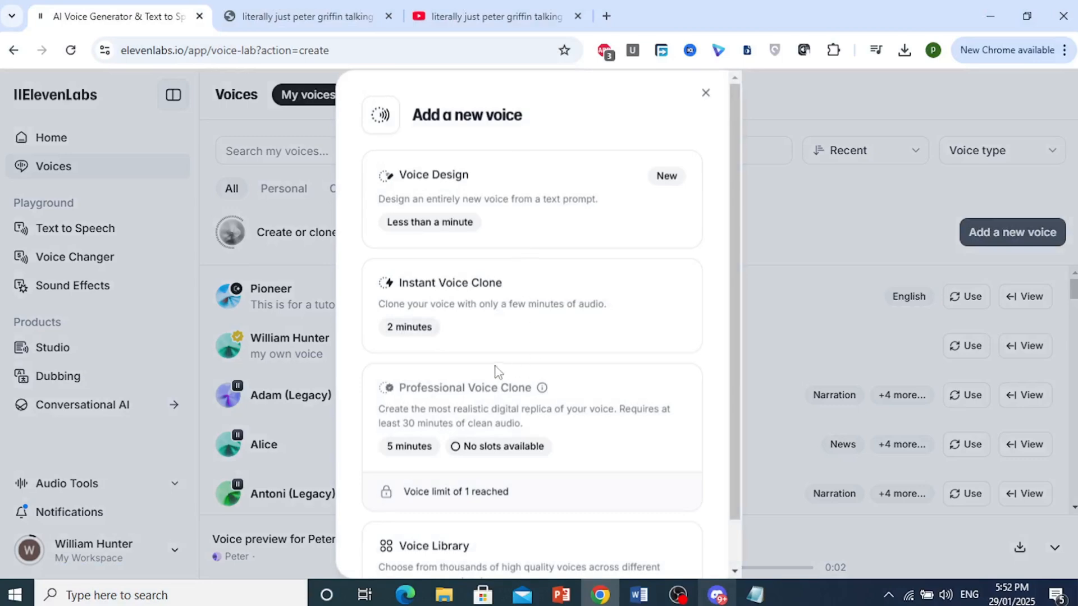
pyautogui.click(522, 315)
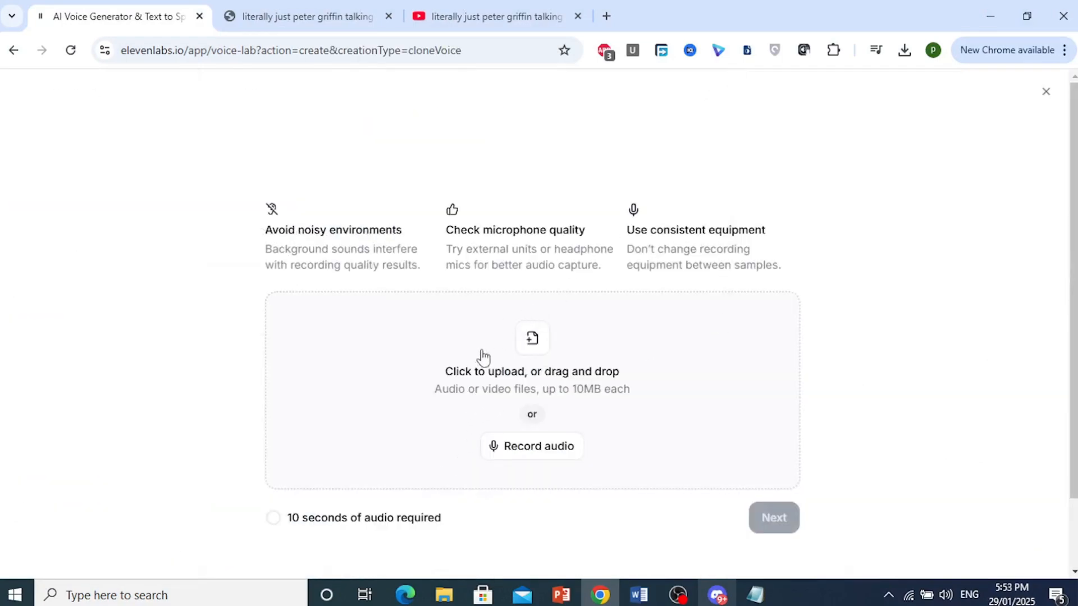
pyautogui.scroll(-2, 586, 409)
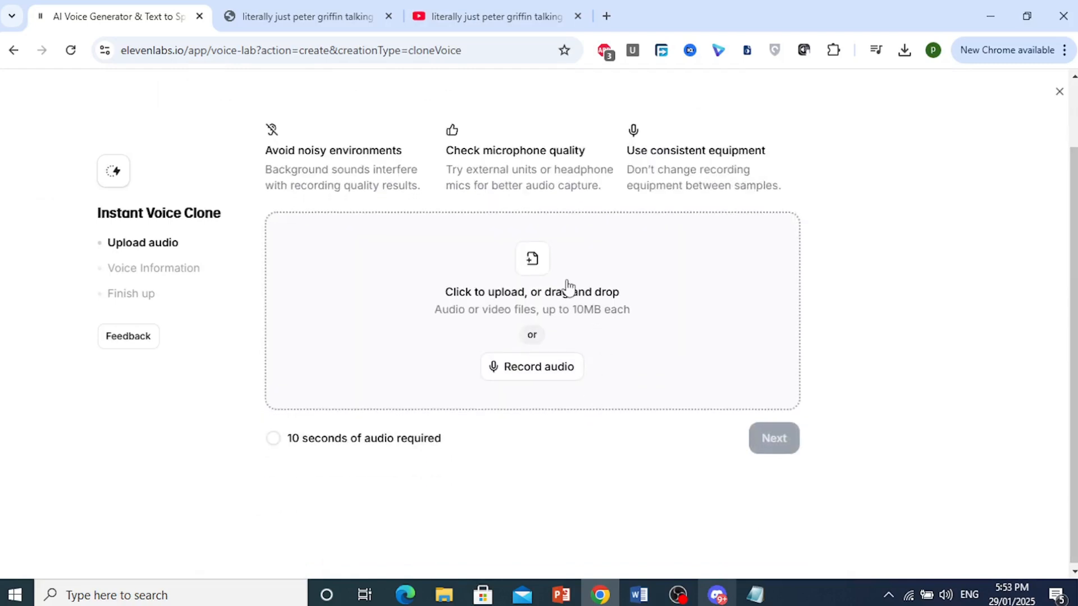
pyautogui.scroll(2, 568, 289)
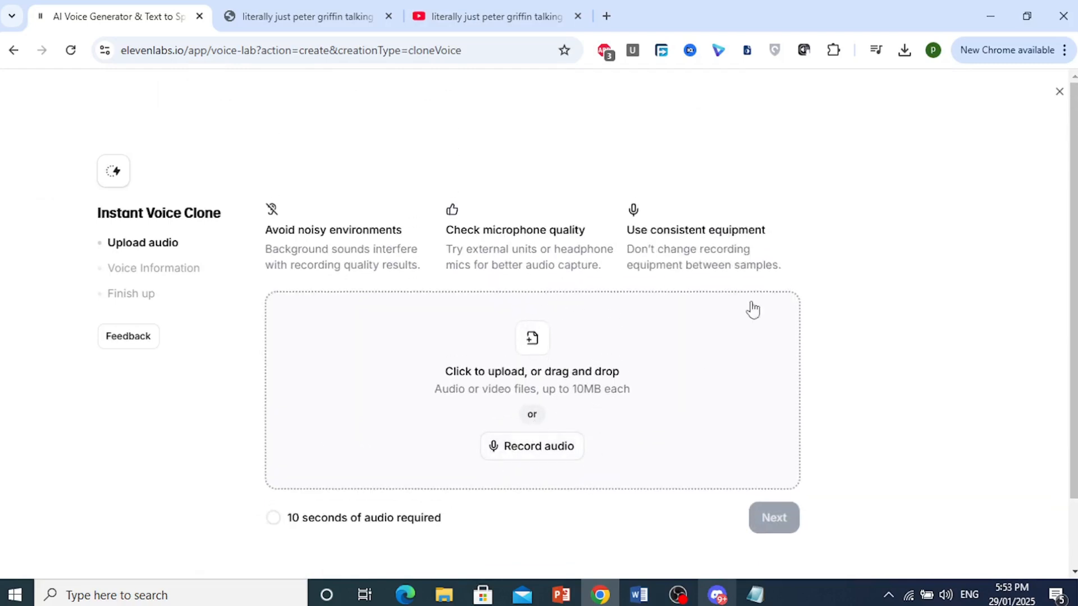
# - Upload the recently downloaded "literally just peter griffin talking for 8 minutes with almost no background noise (1).mp3" as the audio sample
pyautogui.click(904, 50)
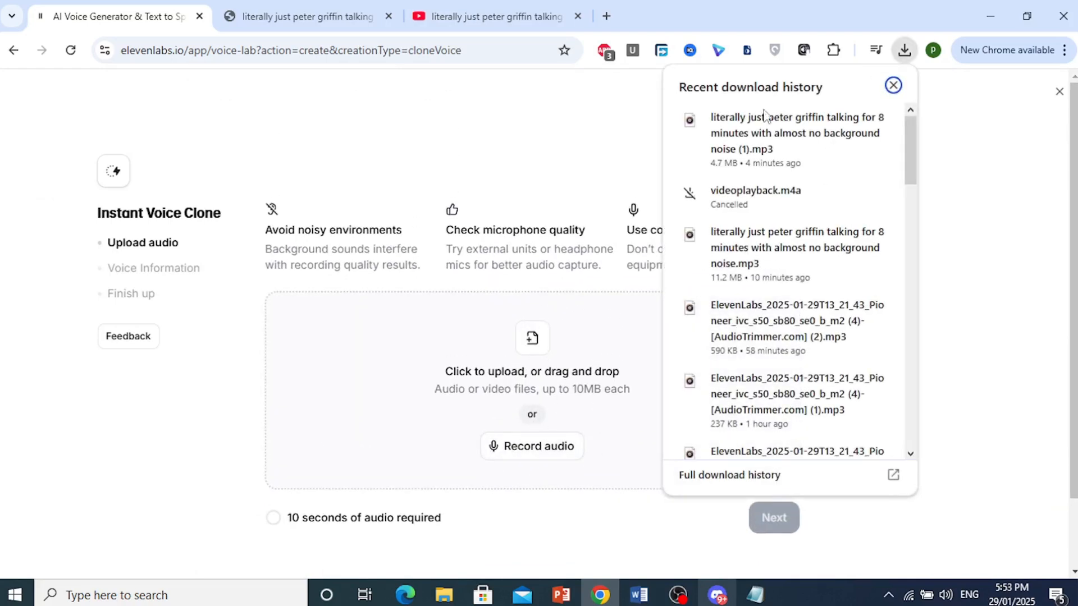
pyautogui.moveTo(798, 133); pyautogui.dragTo(479, 414)
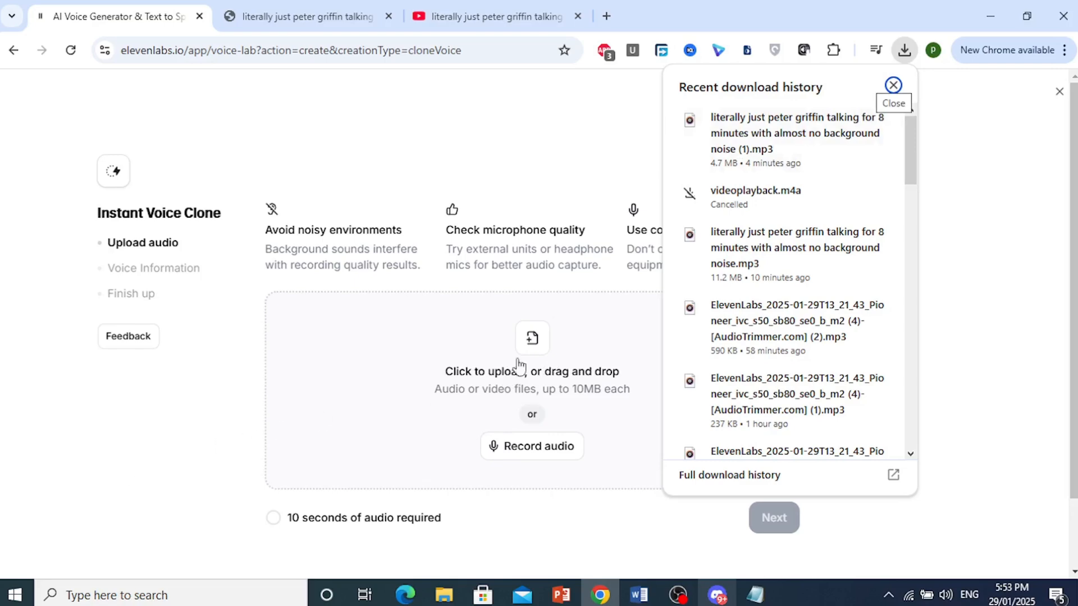
pyautogui.click(115, 472)
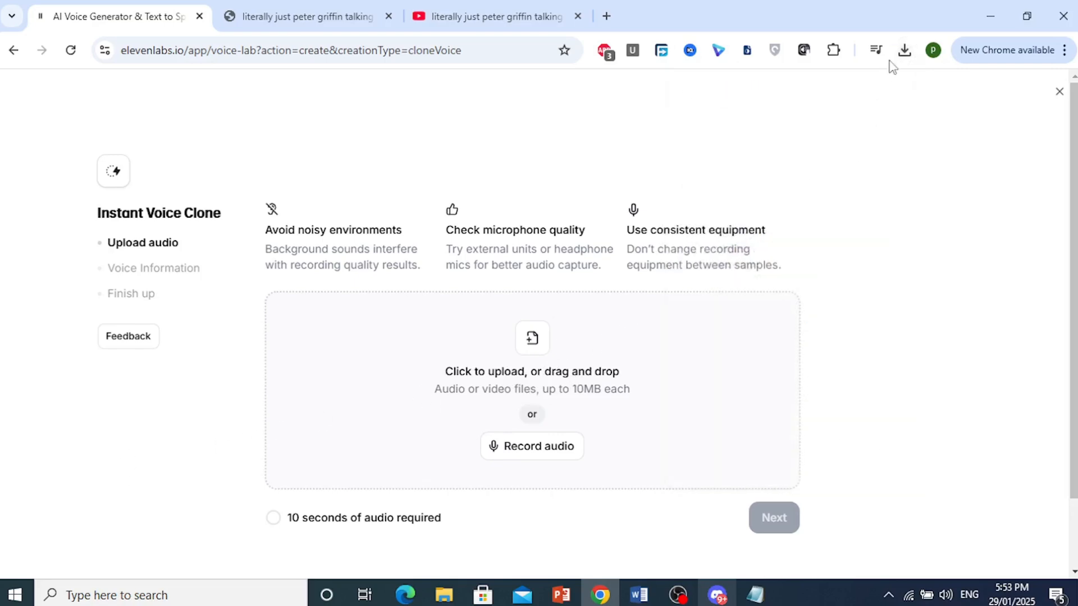
pyautogui.click(904, 50)
pyautogui.moveTo(789, 120); pyautogui.dragTo(514, 392)
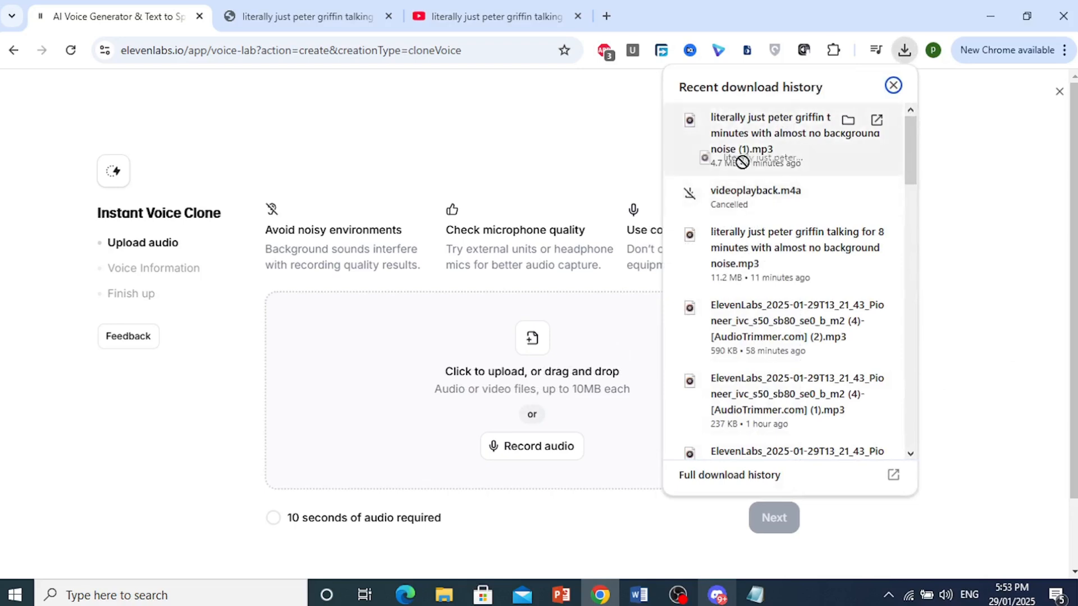
pyautogui.moveTo(739, 159); pyautogui.dragTo(550, 427)
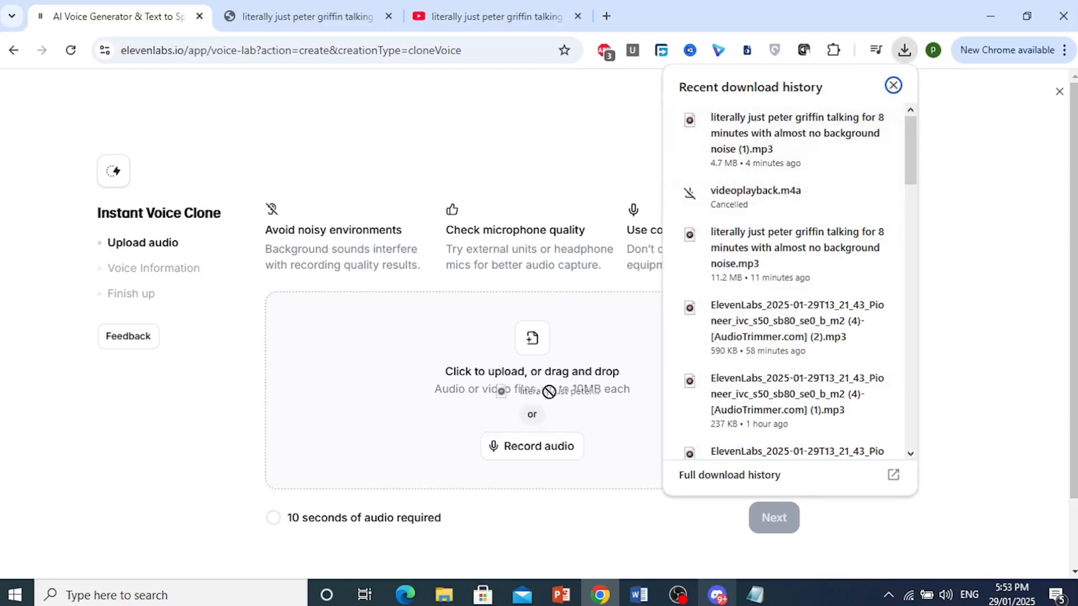
pyautogui.click(959, 282)
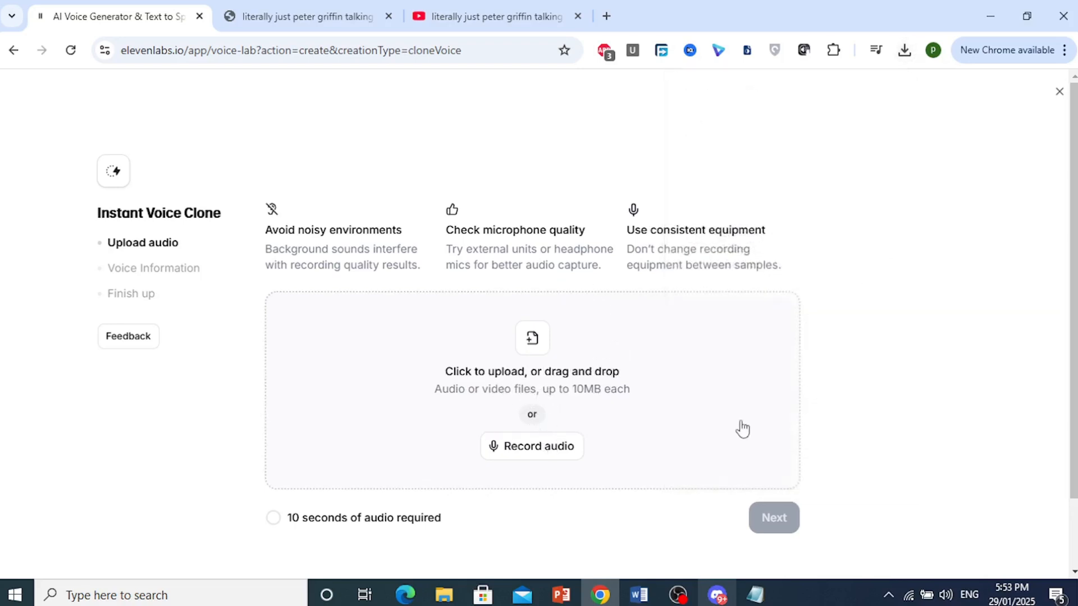
pyautogui.click(830, 581)
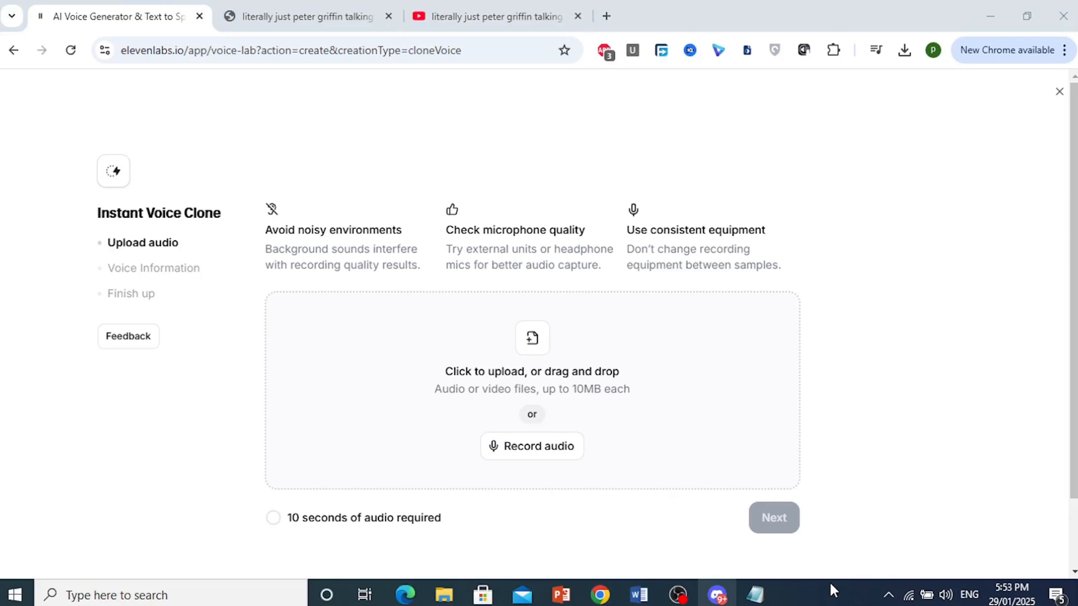
pyautogui.click(594, 89)
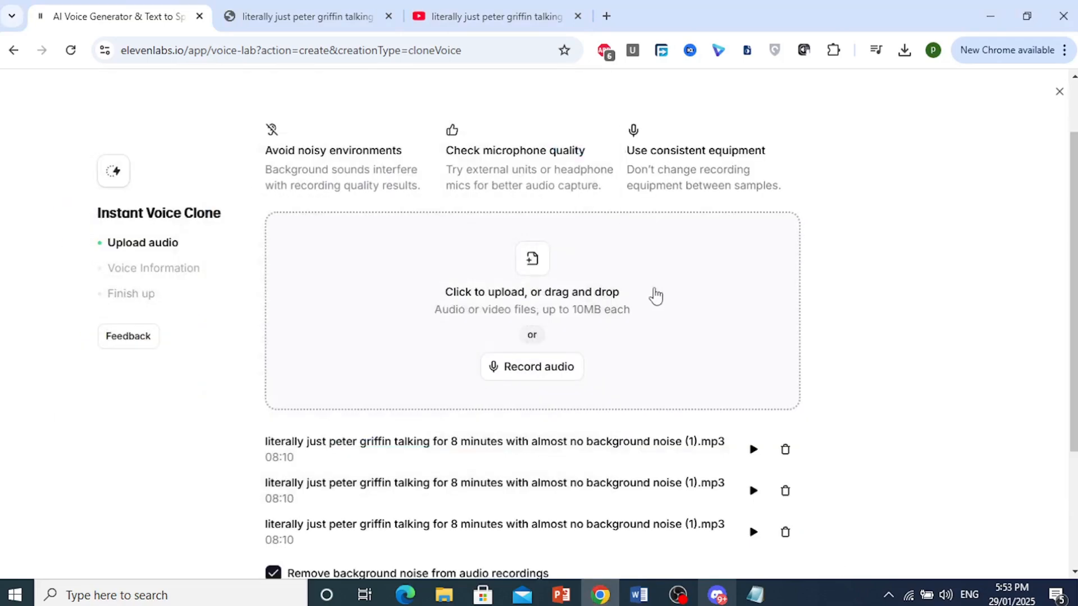
# - Delete the two duplicate audio samples and continue to the voice information with background noise removal enabled
pyautogui.scroll(-3, 663, 337)
pyautogui.click(786, 291)
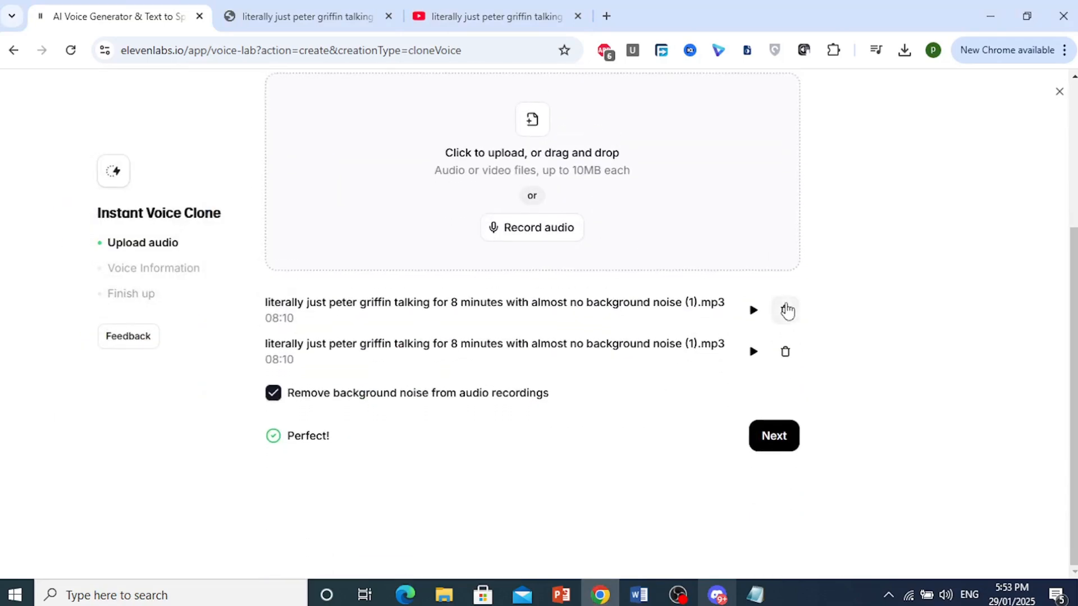
pyautogui.click(788, 311)
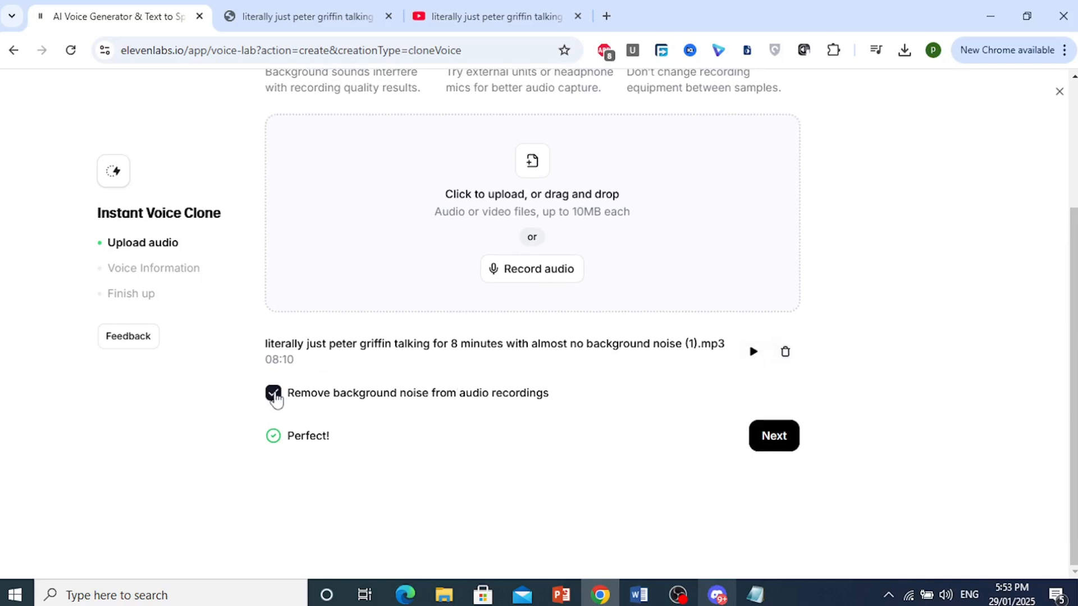
pyautogui.click(779, 439)
pyautogui.scroll(3, 633, 281)
pyautogui.scroll(1, 589, 278)
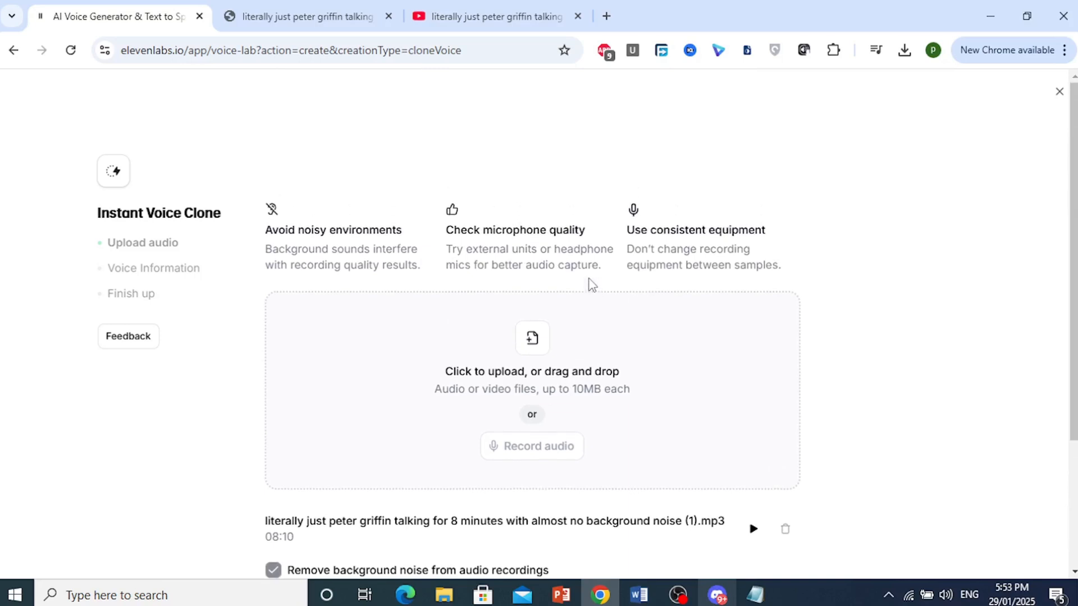
pyautogui.scroll(-2, 515, 385)
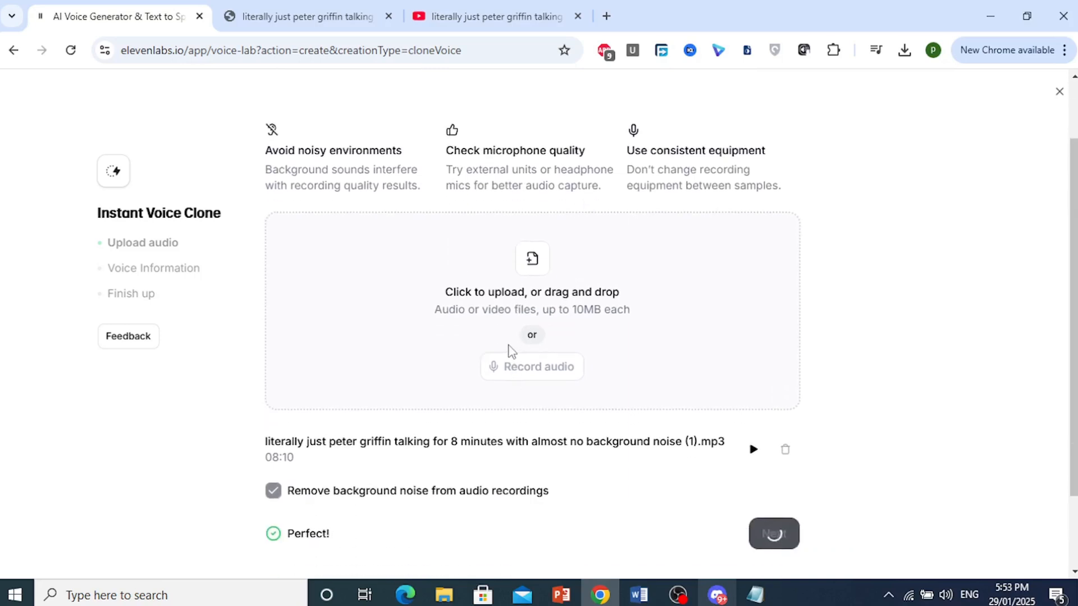
pyautogui.scroll(2, 433, 269)
pyautogui.scroll(-2, 723, 342)
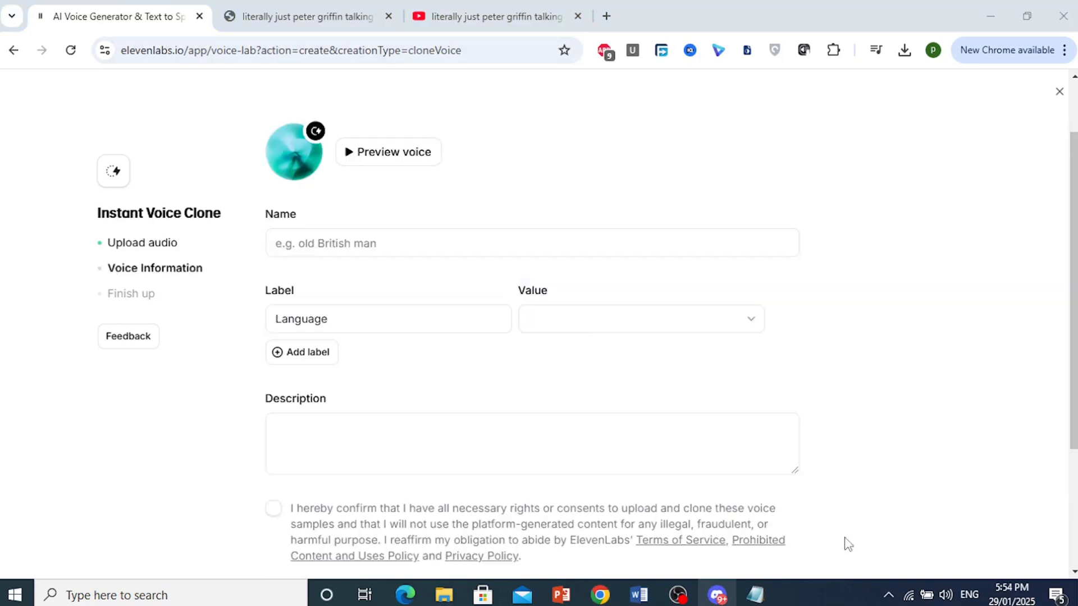
# - Name the cloned voice "Peter Griffin" and set its Language label to English
pyautogui.click(448, 235)
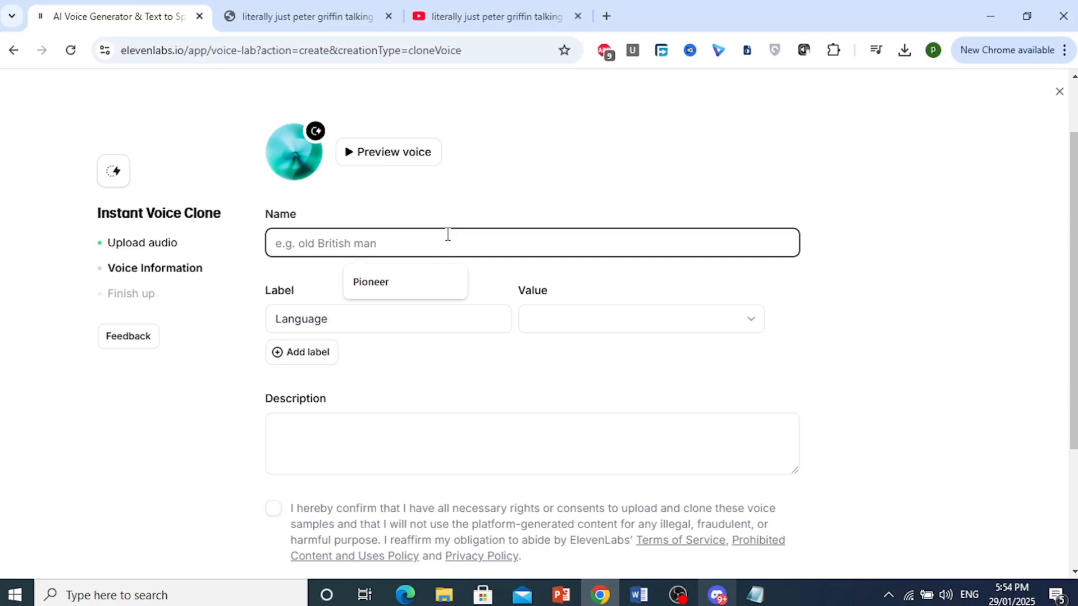
pyautogui.write('Peter Griffin')
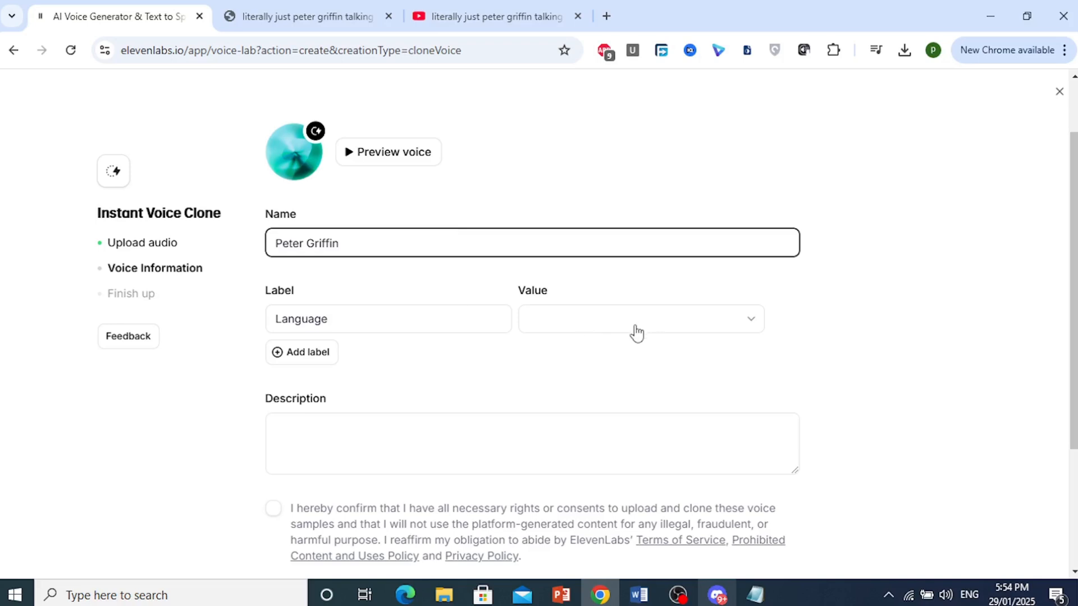
pyautogui.click(618, 319)
pyautogui.scroll(-1, 597, 416)
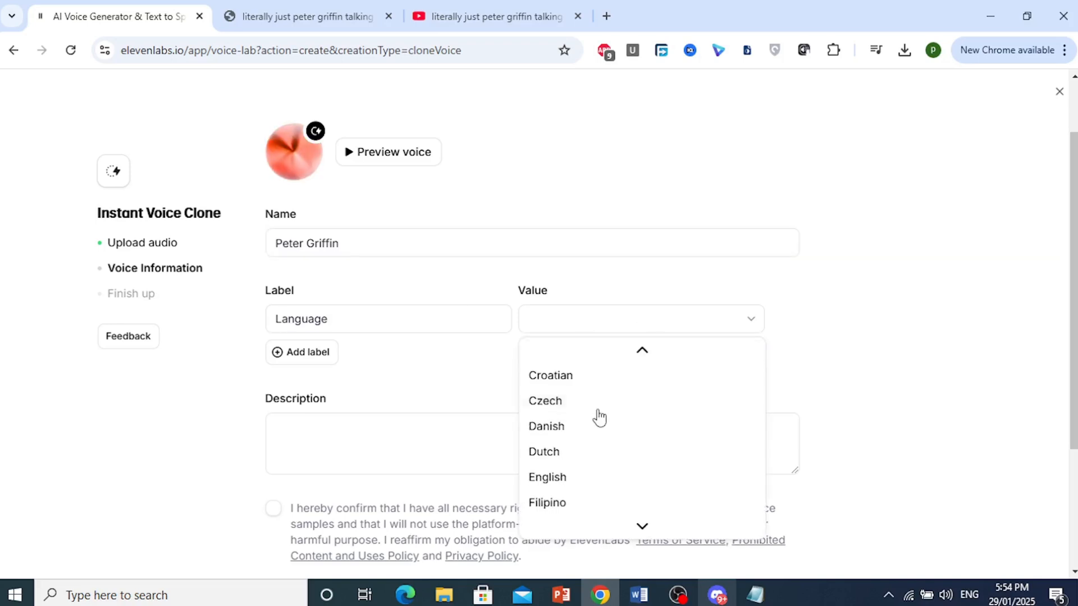
pyautogui.click(528, 477)
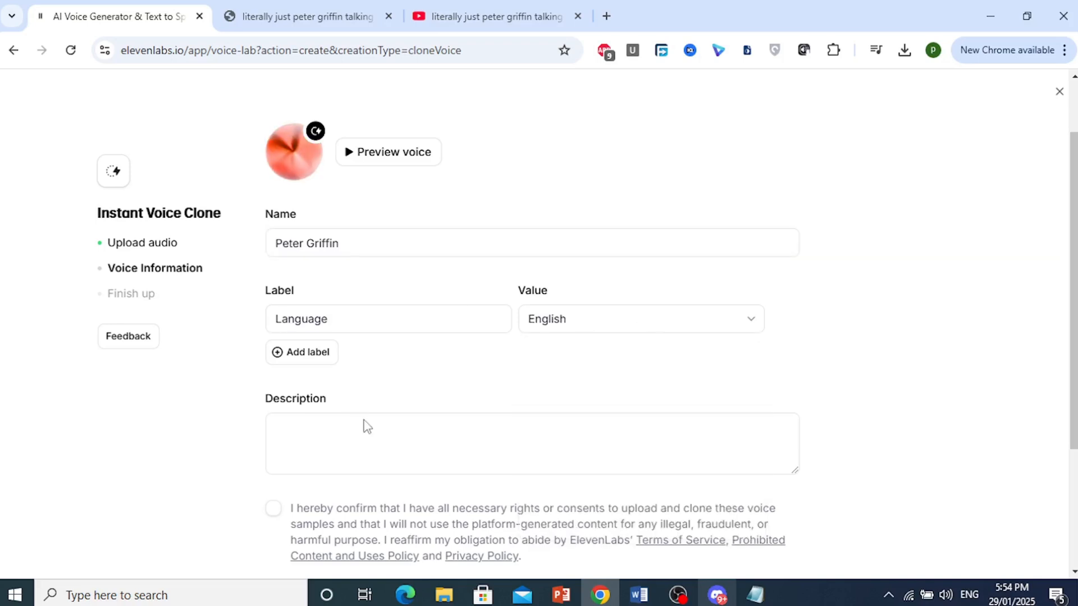
# - Enter "This is a peter griffin voice over" as the cloned voice's description
pyautogui.click(385, 443)
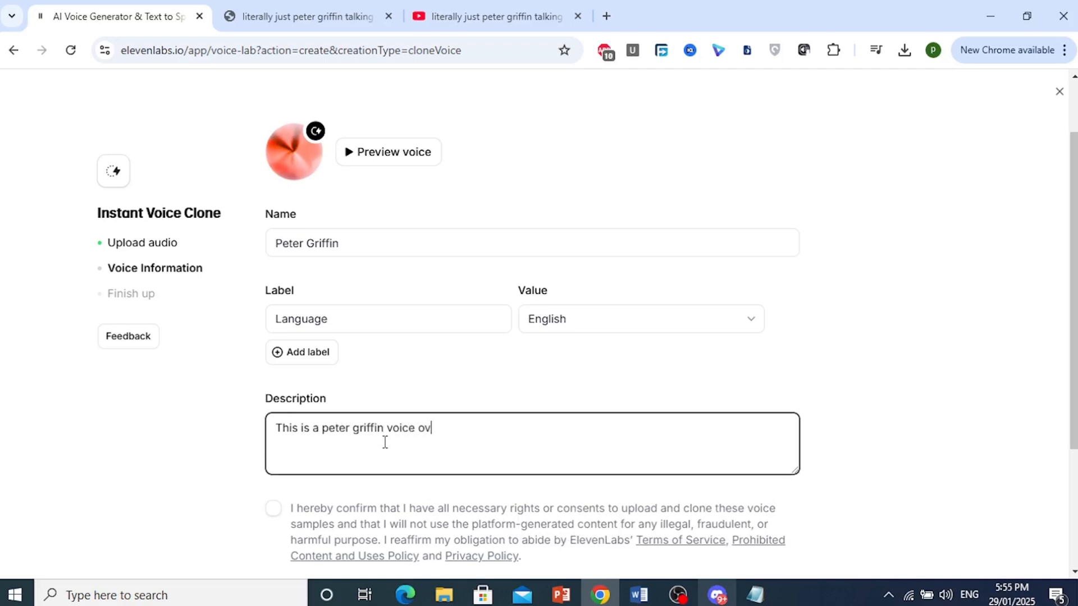
pyautogui.scroll(-3, 551, 389)
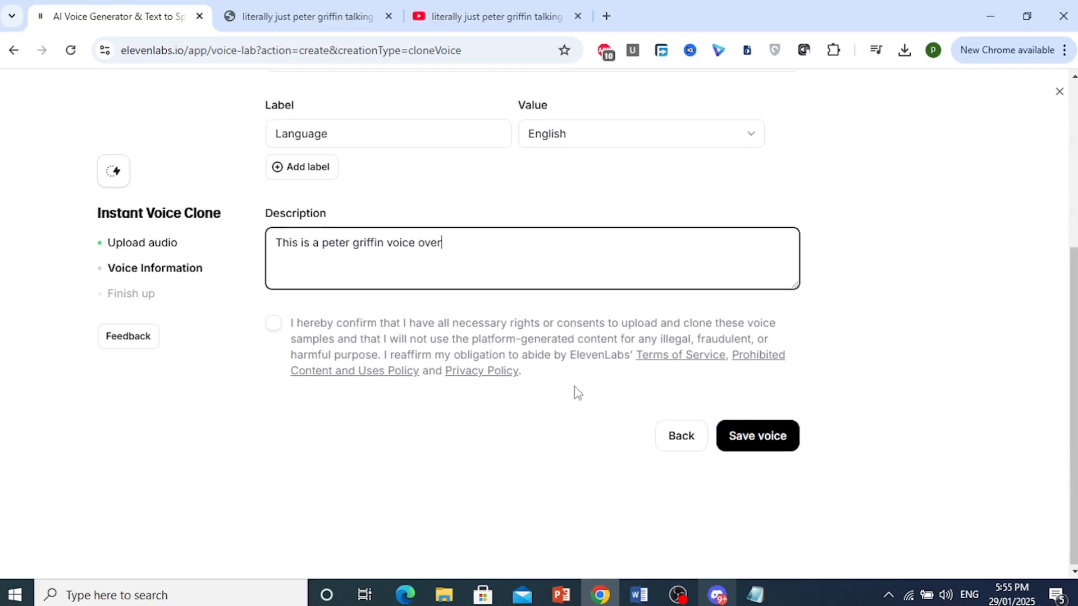
# - Agree to the rights and consent confirmation and save the Peter Griffin voice clone
pyautogui.click(768, 449)
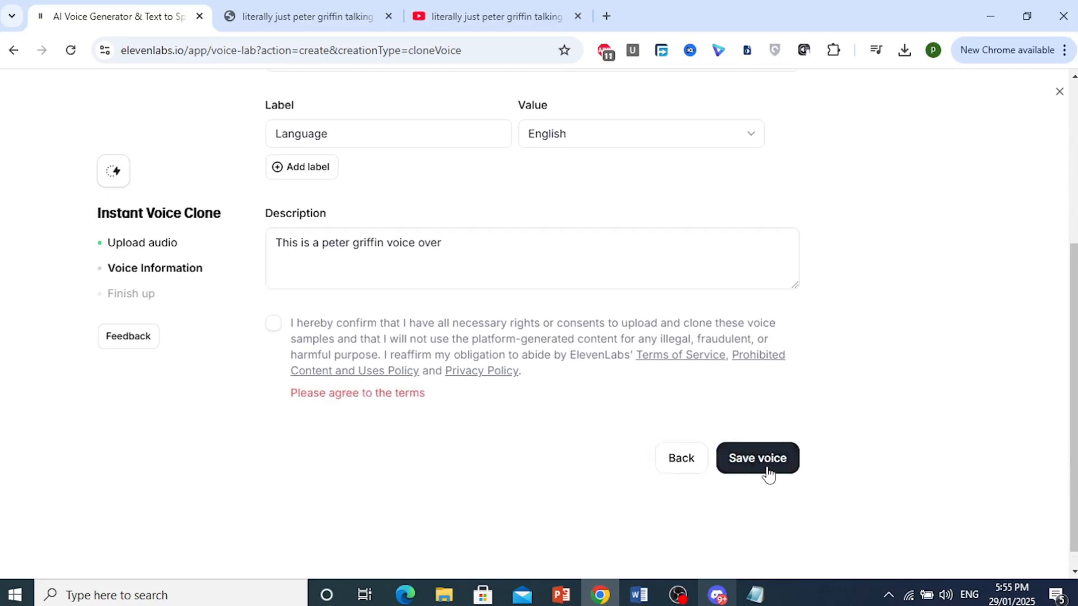
pyautogui.scroll(1, 594, 448)
pyautogui.scroll(-1, 393, 394)
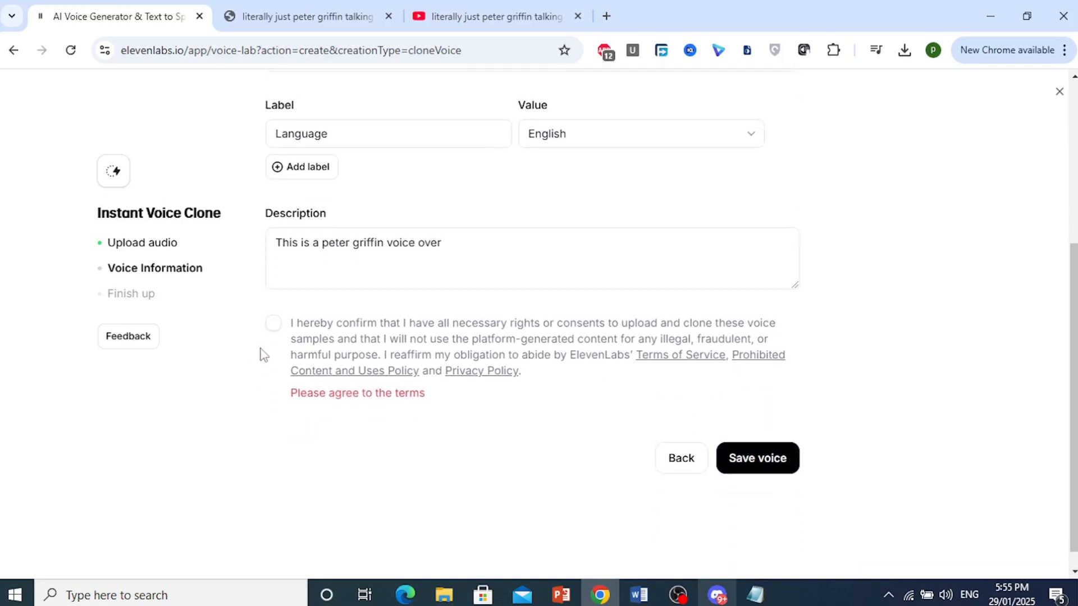
pyautogui.click(274, 324)
pyautogui.click(760, 434)
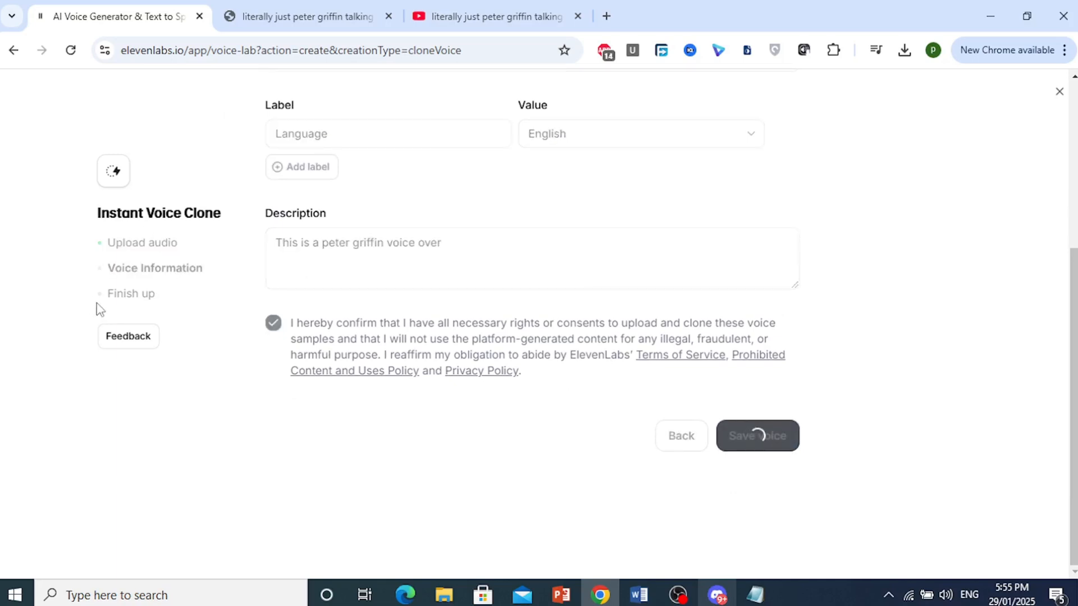
pyautogui.scroll(3, 779, 433)
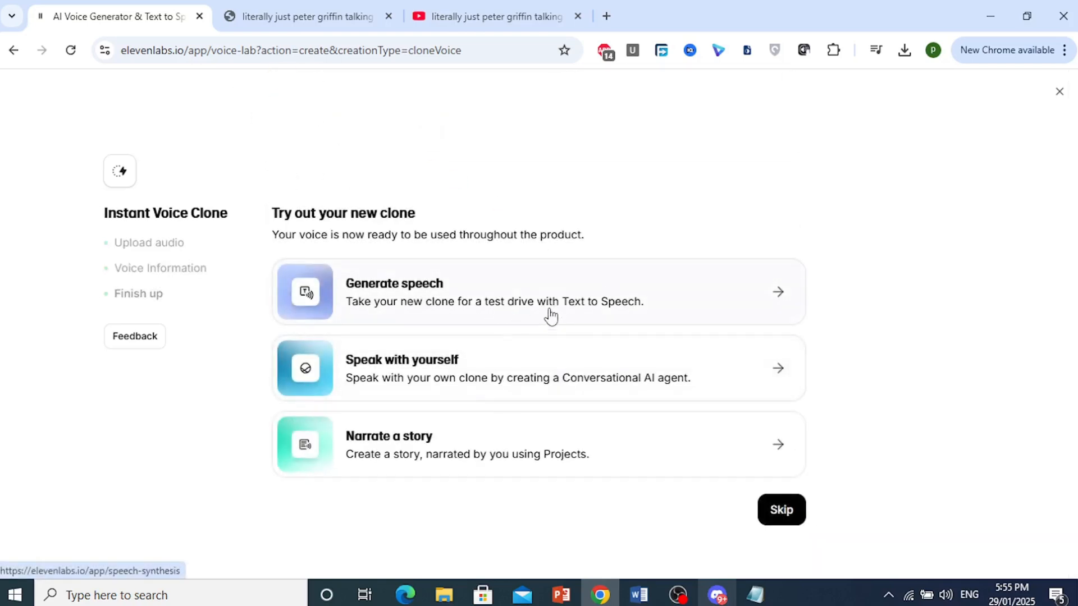
# - Leave the finished clone setup and use the Peter Griffin voice from the personal voices for text to speech
pyautogui.click(443, 312)
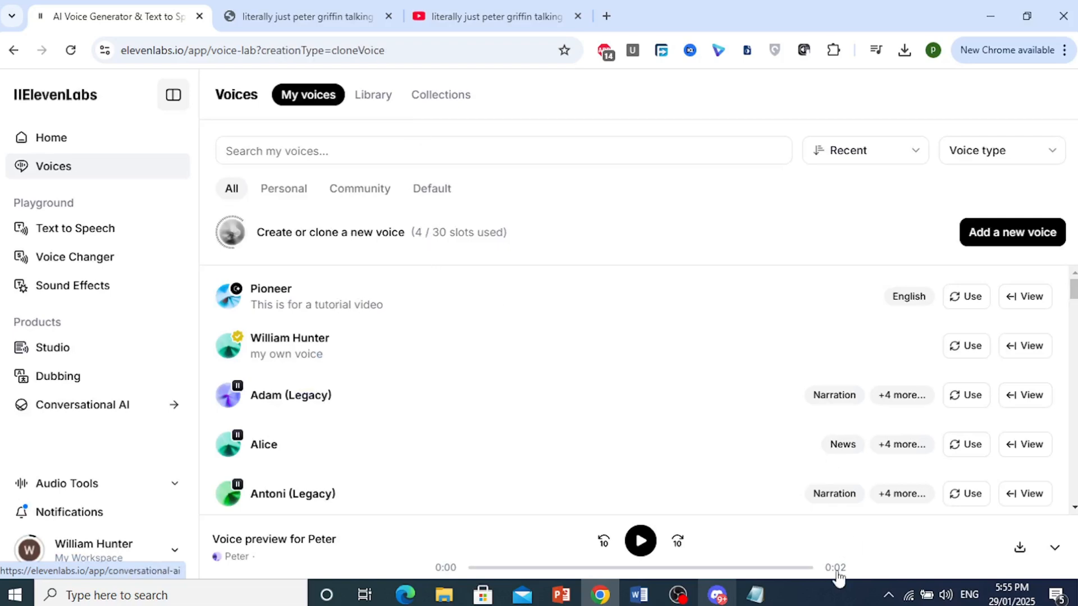
pyautogui.click(292, 194)
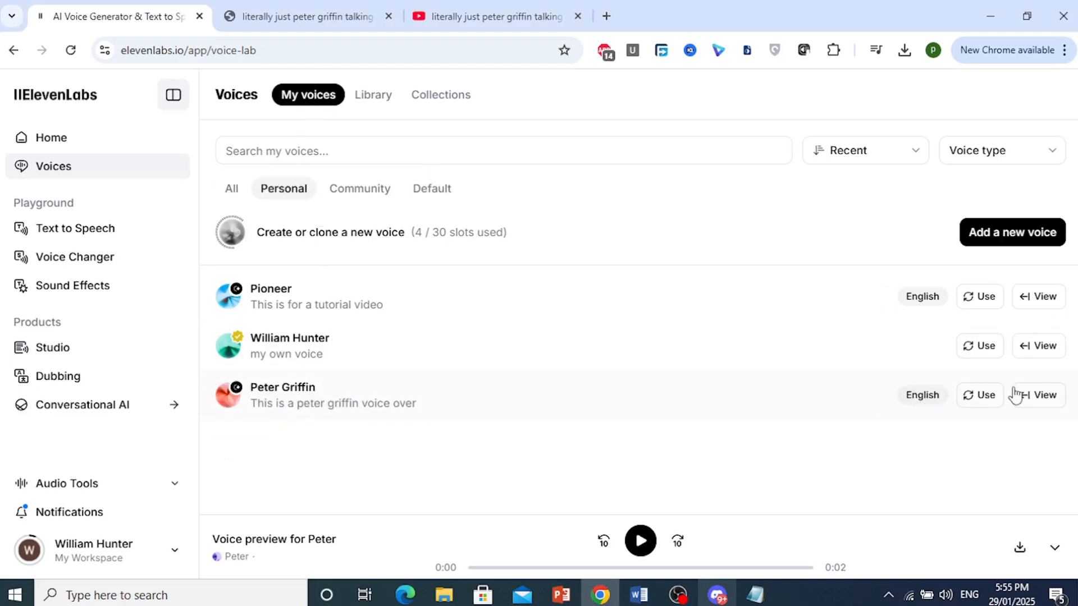
pyautogui.click(989, 400)
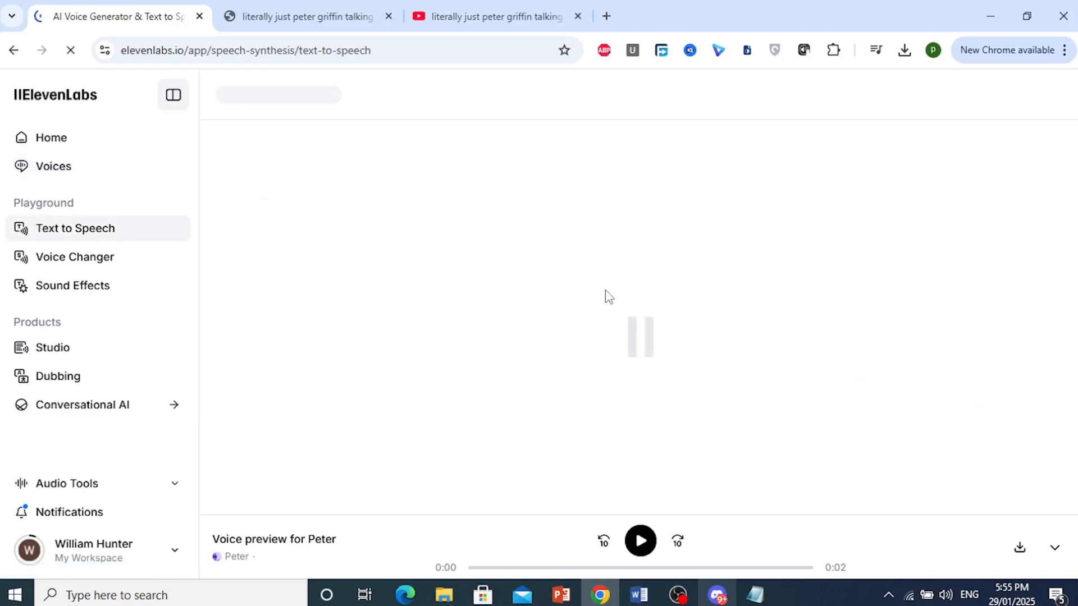
pyautogui.click(840, 603)
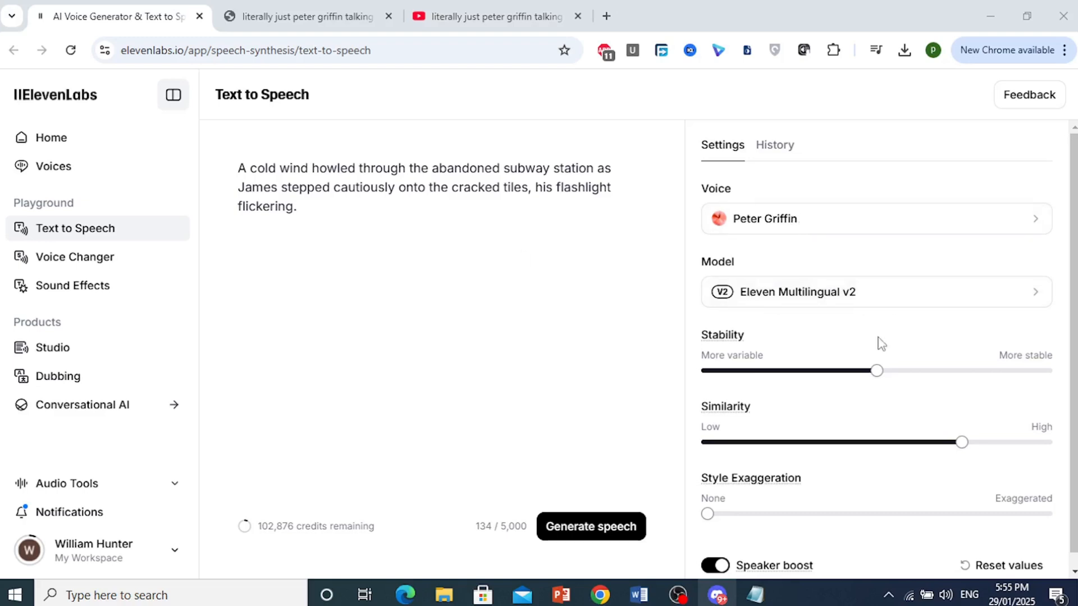
# - Generate speech from the sample text about the abandoned subway station with the Peter Griffin voice and the existing voice settings
pyautogui.scroll(-1, 882, 339)
pyautogui.moveTo(879, 364)
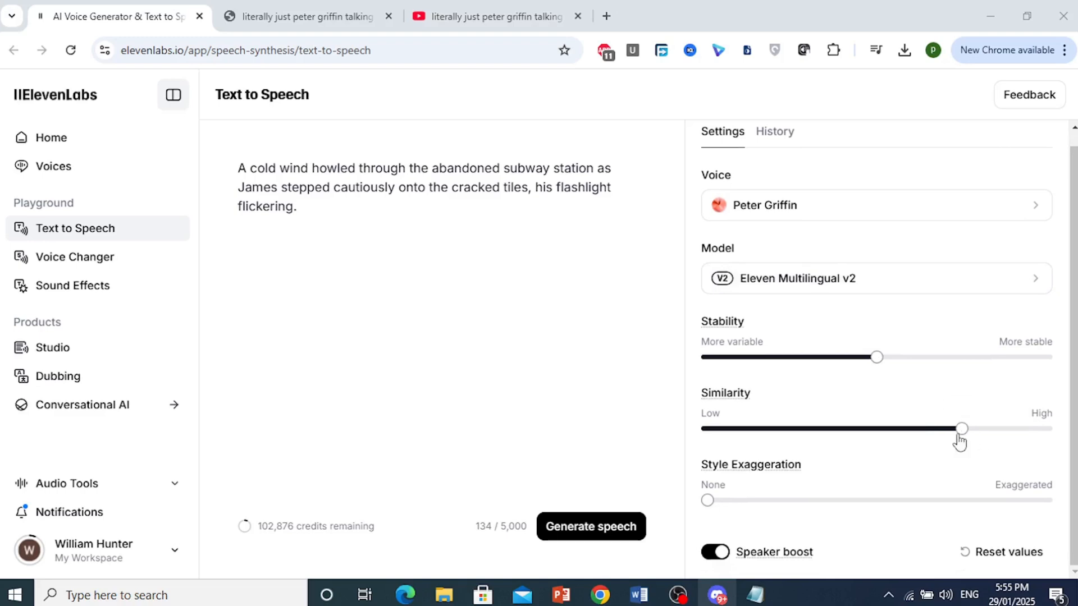
pyautogui.moveTo(962, 435)
pyautogui.click(602, 532)
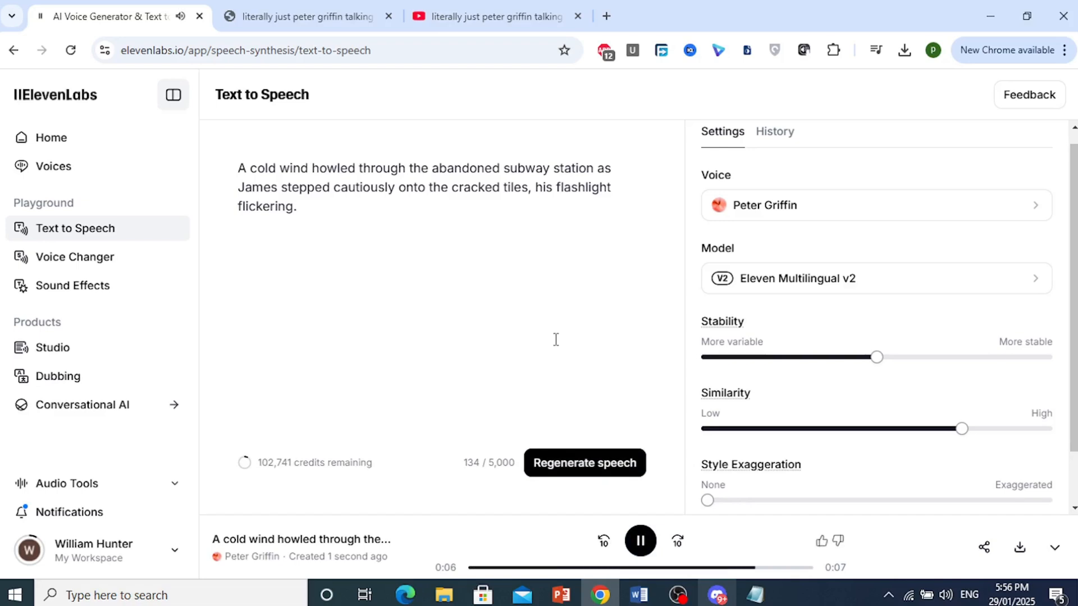
# - Replay the generated Peter Griffin clip, skip ahead within it and pause it near its end
pyautogui.click(640, 540)
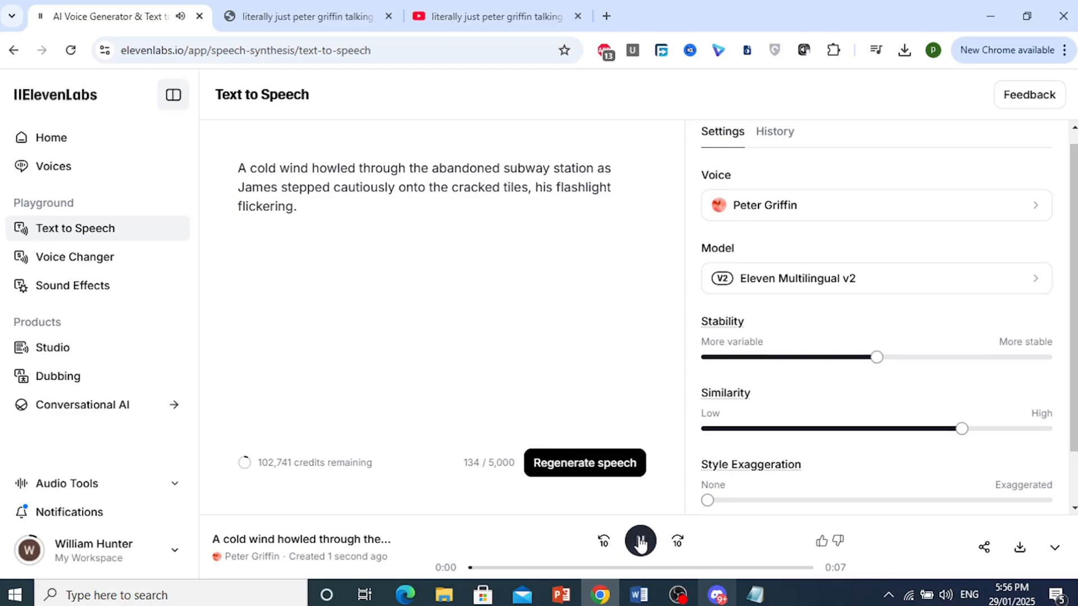
pyautogui.click(640, 542)
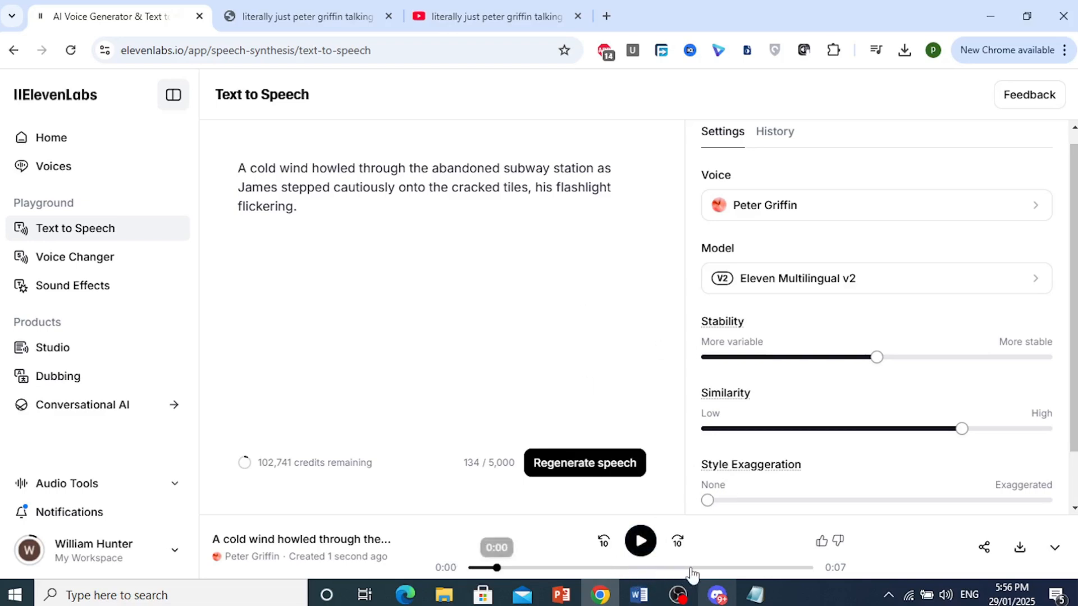
pyautogui.moveTo(494, 568); pyautogui.dragTo(693, 567)
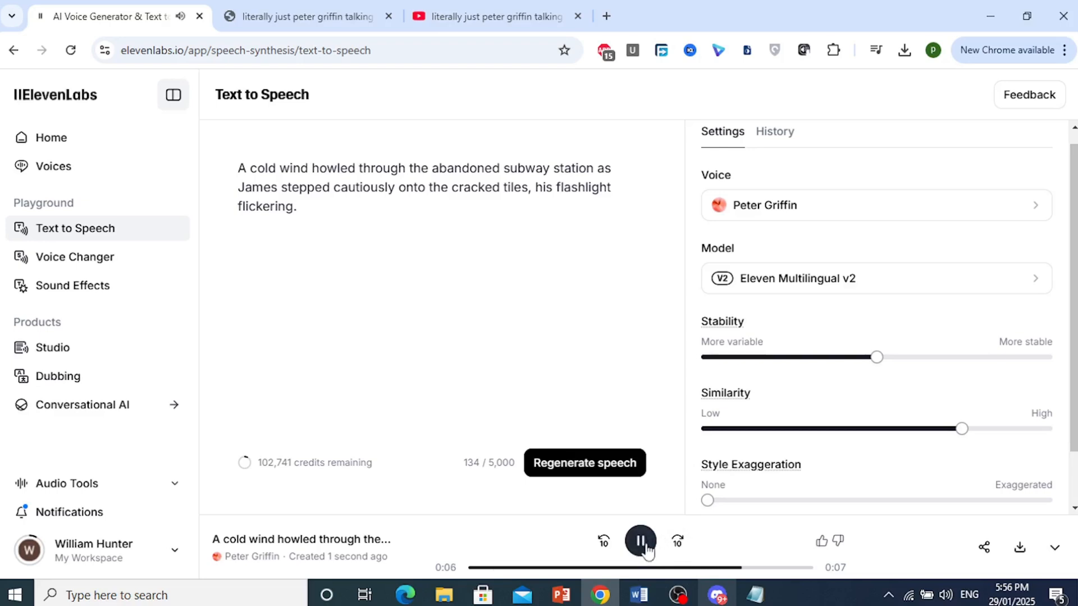
pyautogui.click(645, 549)
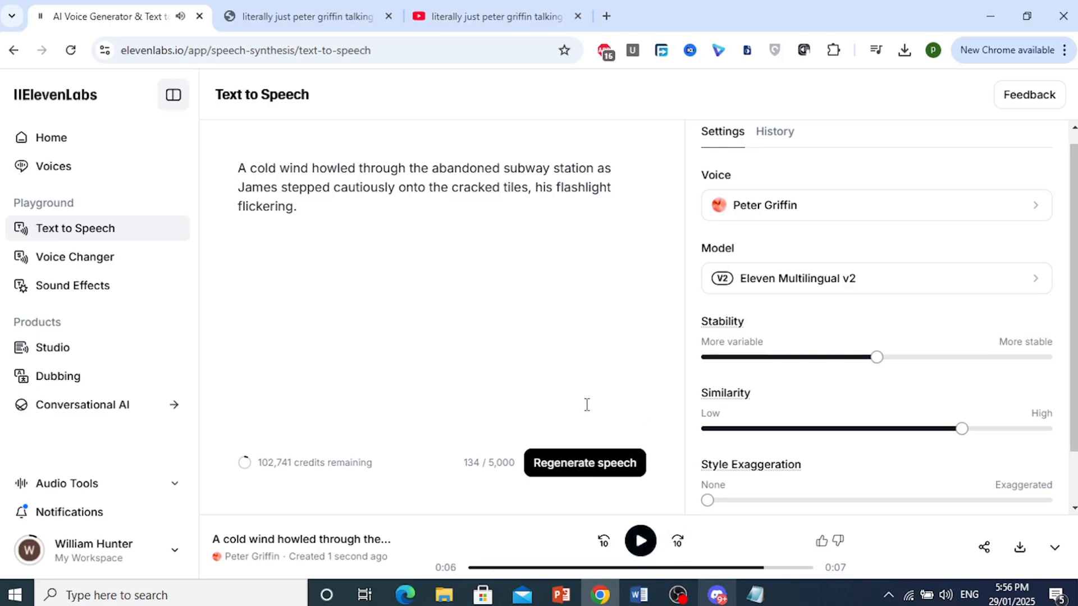